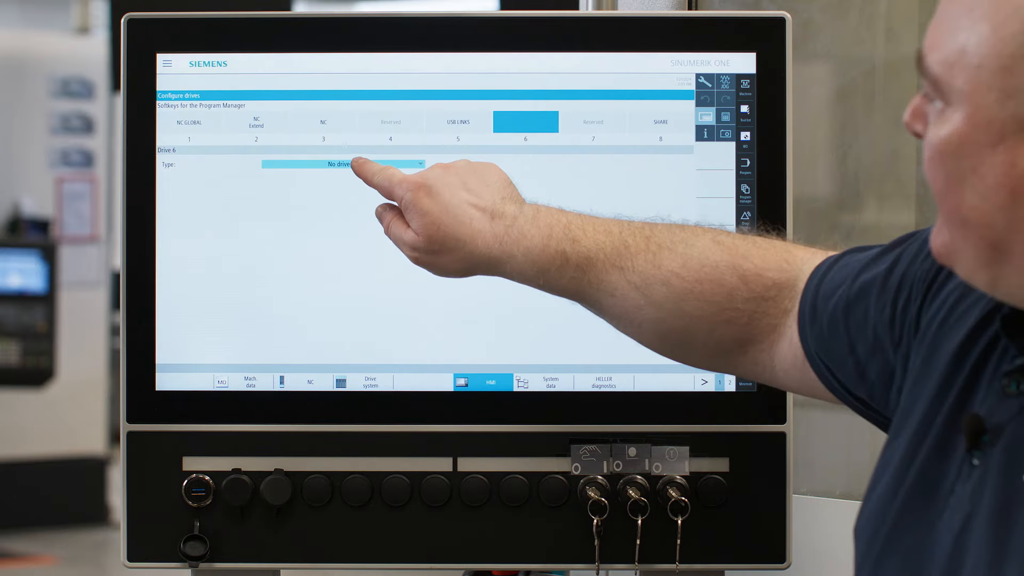
Set drive 6's type to NW Windows network drive.
click(408, 163)
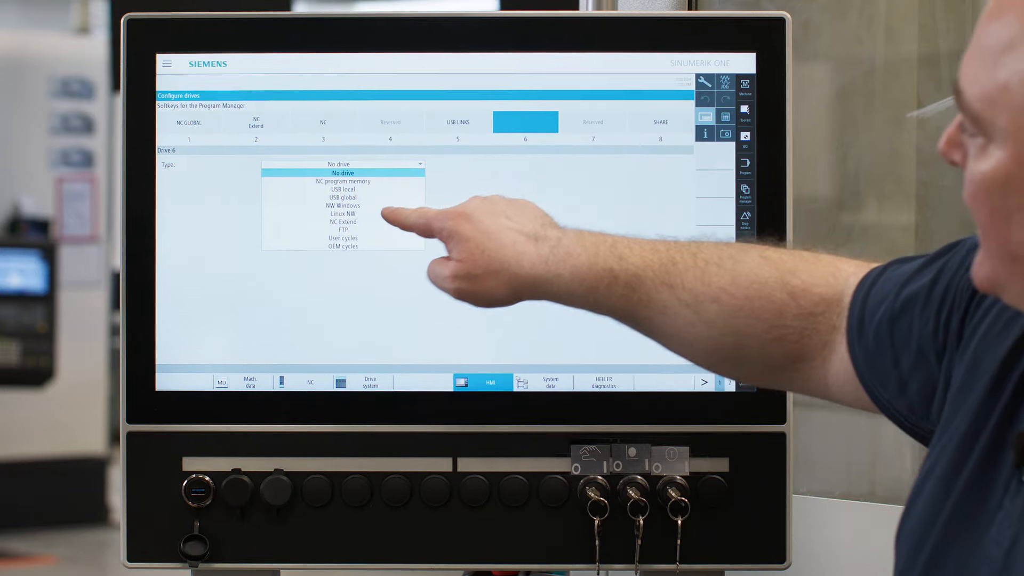
click(343, 205)
text(192.168.10)
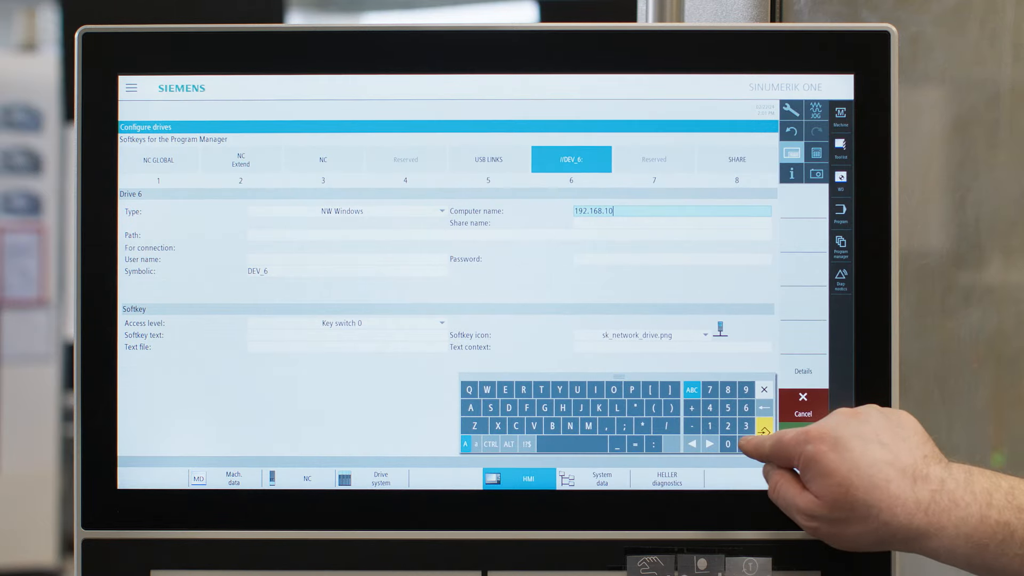
Complete computer name 192.168.10.70, then fill share LIVE, user name, password and symbolic name SL.
click(746, 444)
text(.70)
click(710, 389)
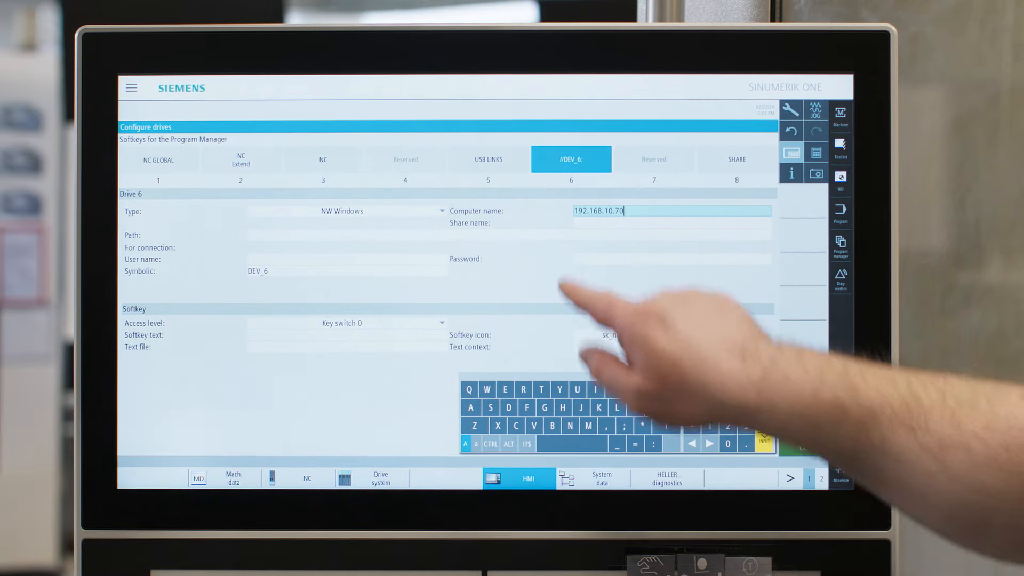
click(672, 222)
text(LIVE)
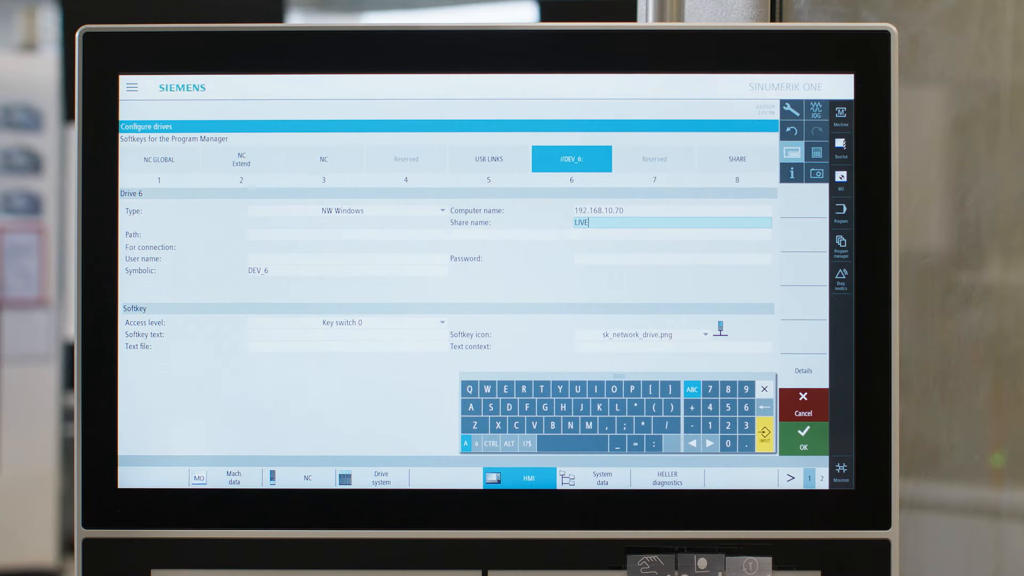
click(320, 258)
text(DEX)
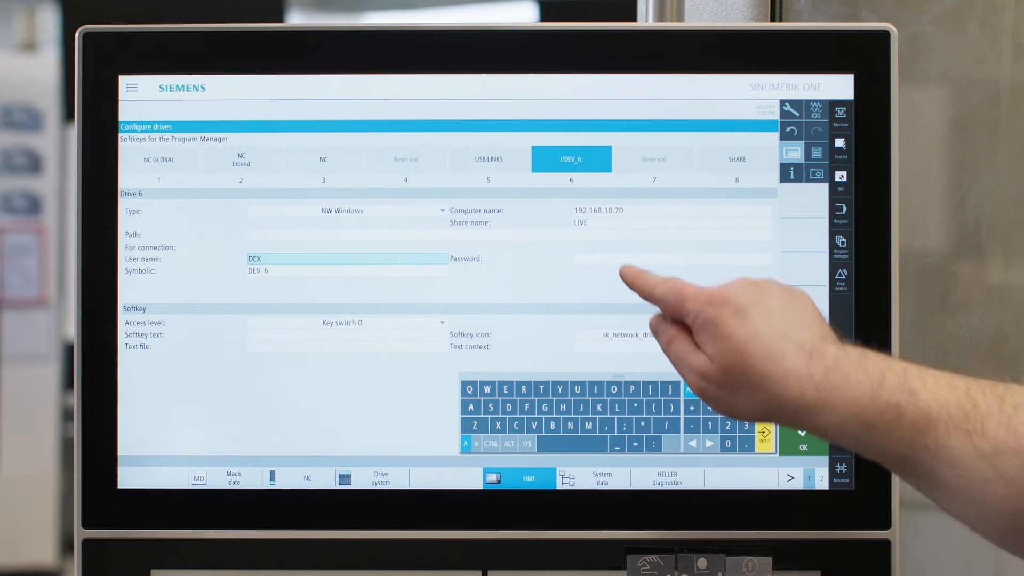
click(672, 258)
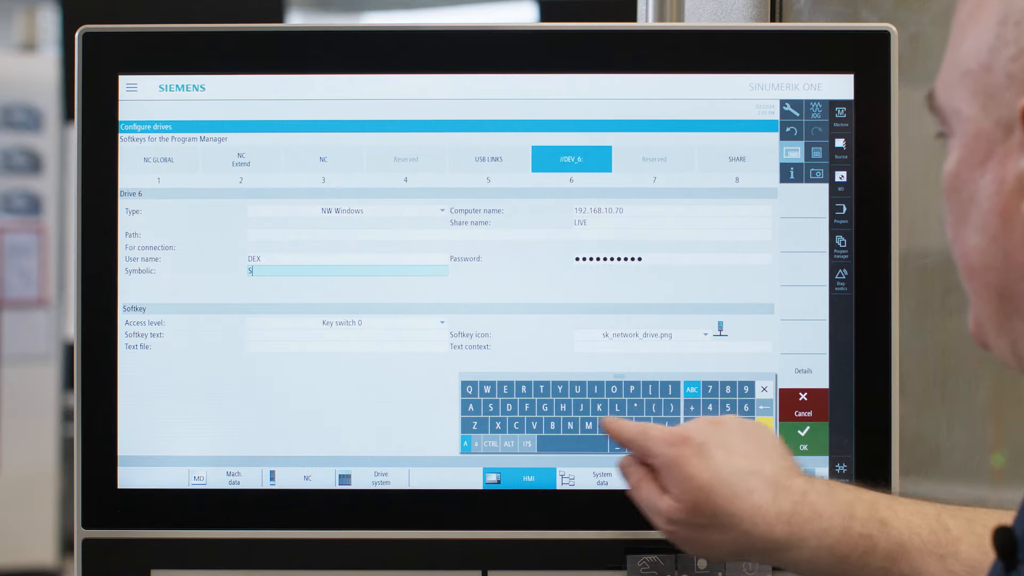
text(SL)
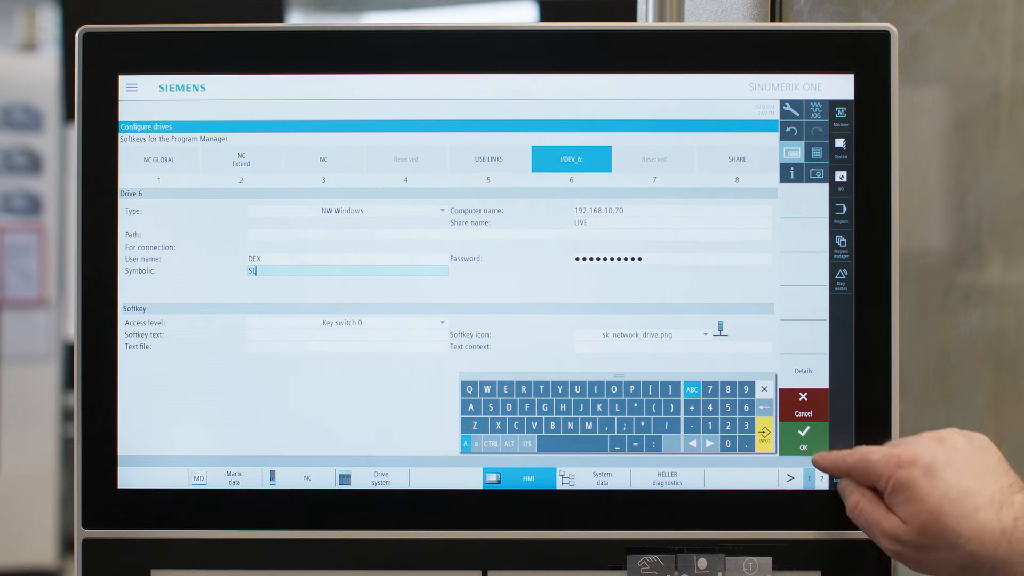
Save the SL drive configuration and list its files in the Program Manager.
click(803, 437)
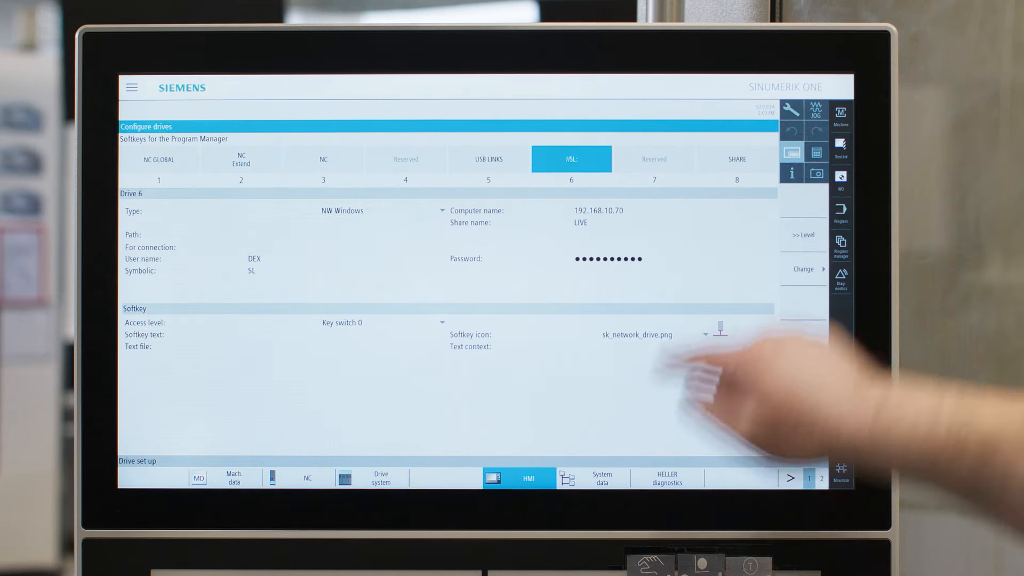
click(842, 472)
click(448, 477)
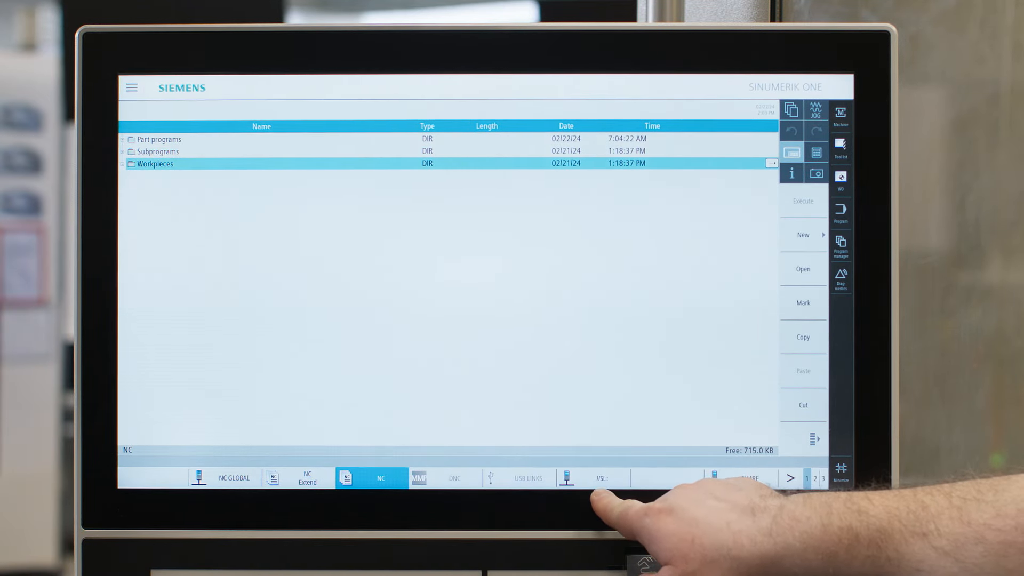
click(602, 477)
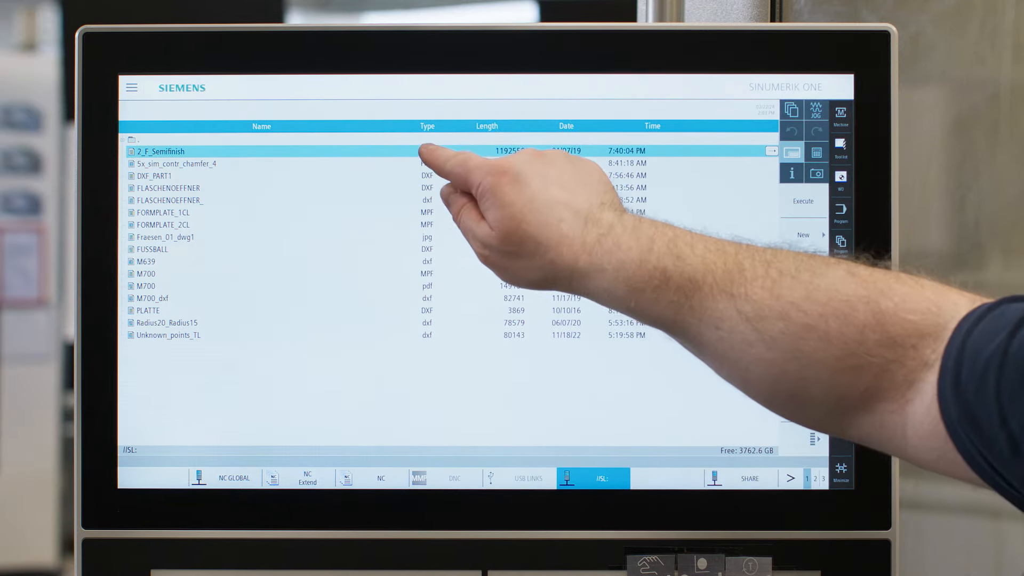
Show 2_F_Semifinish beside a mold-making graphic rendered as a shaded plane surface.
double_click(432, 150)
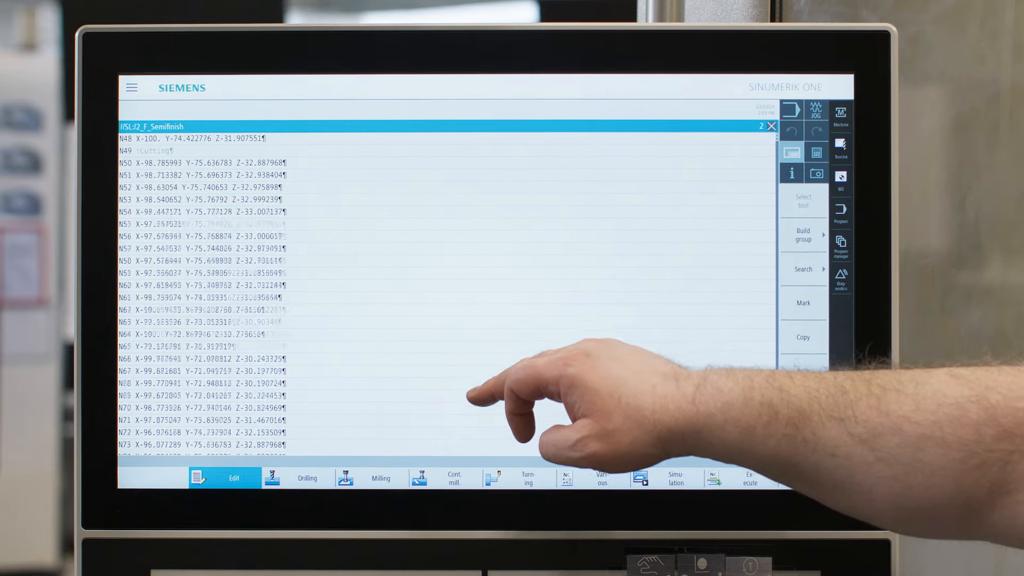
scroll(479, 361, down, 5)
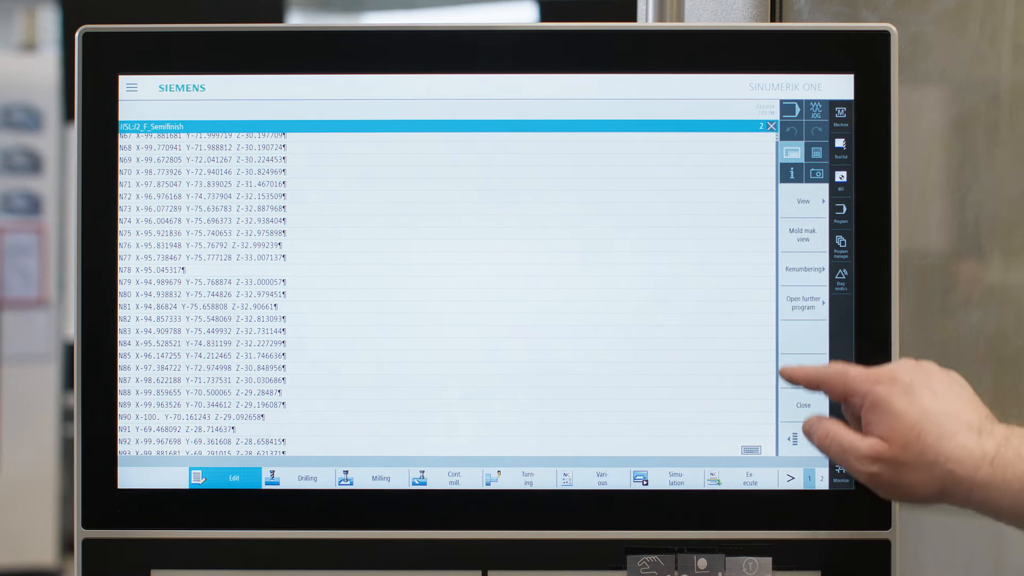
click(803, 234)
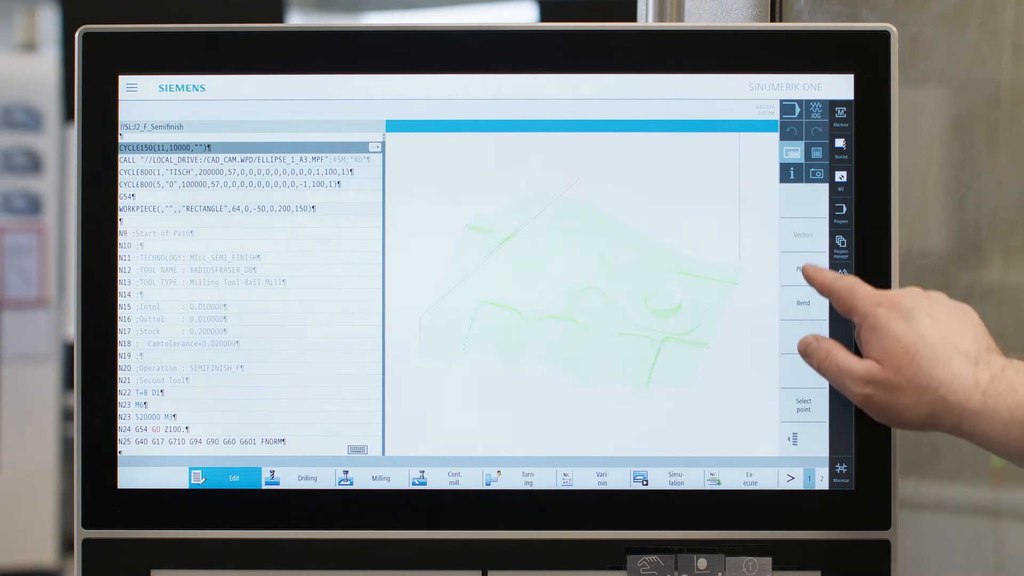
click(803, 269)
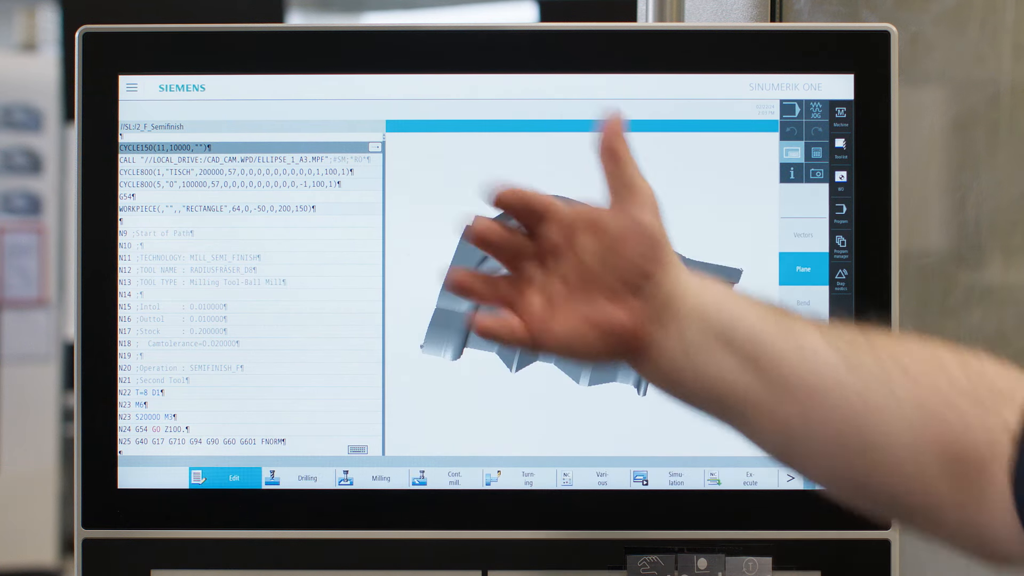
click(793, 437)
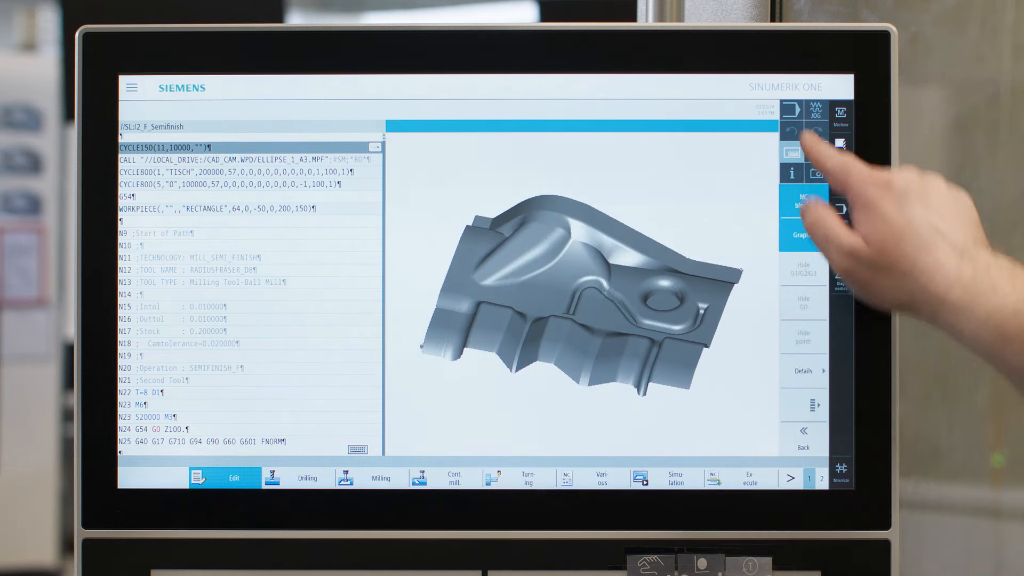
click(792, 110)
Return to the Program Manager's file list for the SL drive.
click(448, 464)
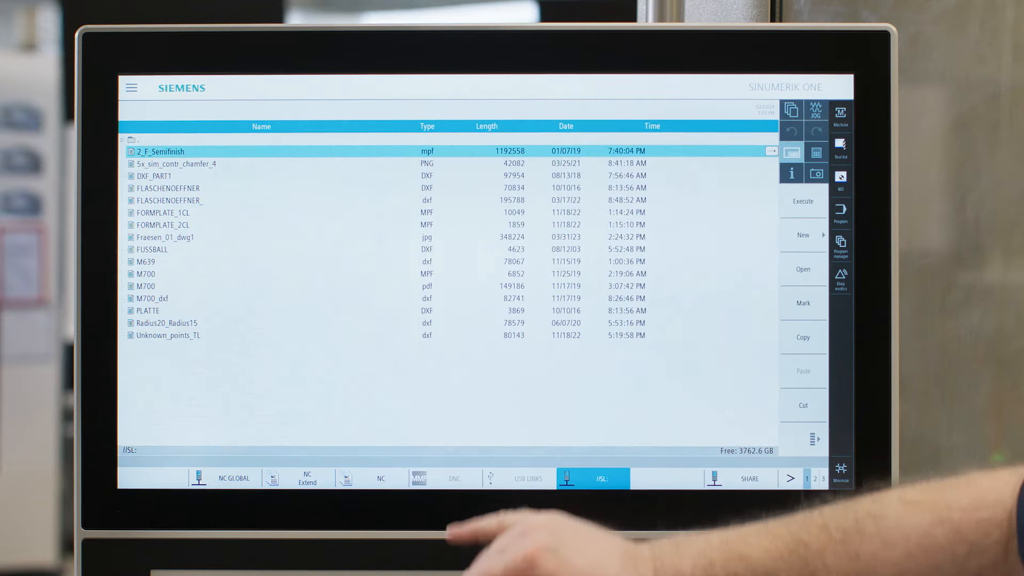